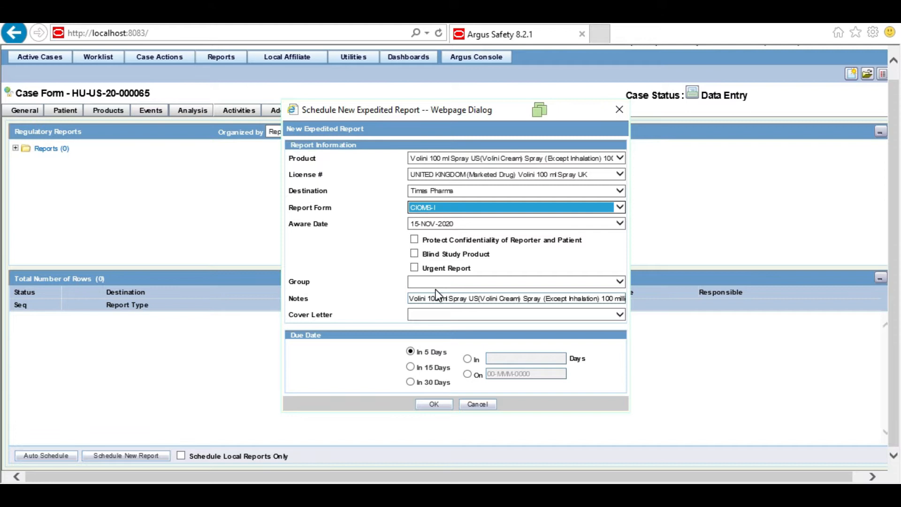
- Schedule the Times Pharma CIOMS-I report for the UK license, due in 5 days, and save the case
click(439, 404)
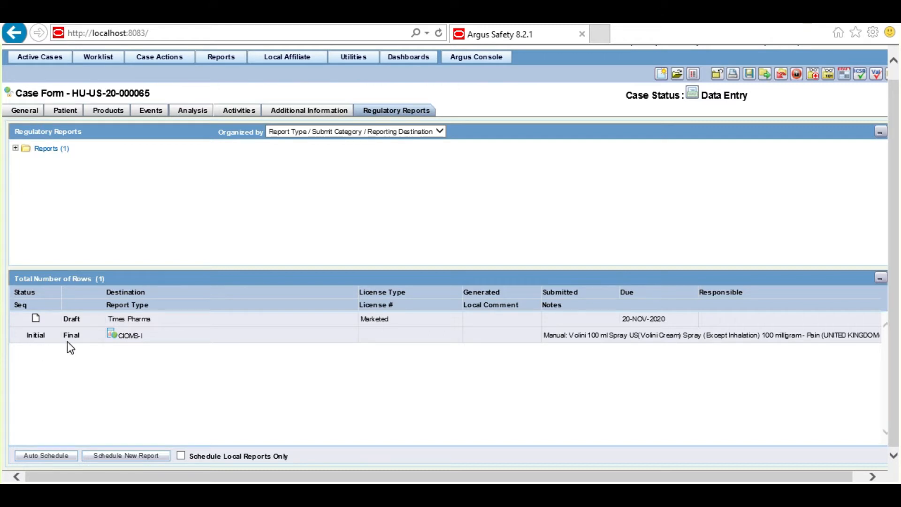
click(754, 74)
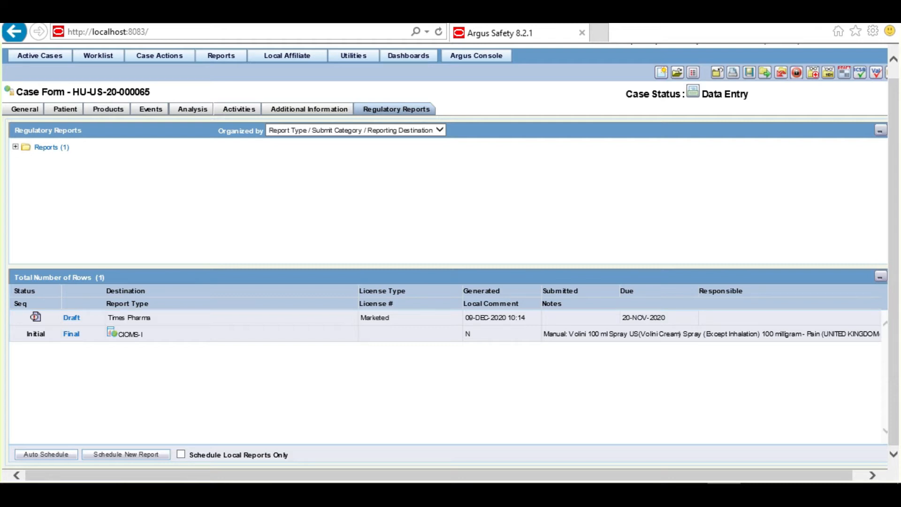
- Start another expedited report for Volini 100 ml Spray US under the United States marketed drug license
click(145, 455)
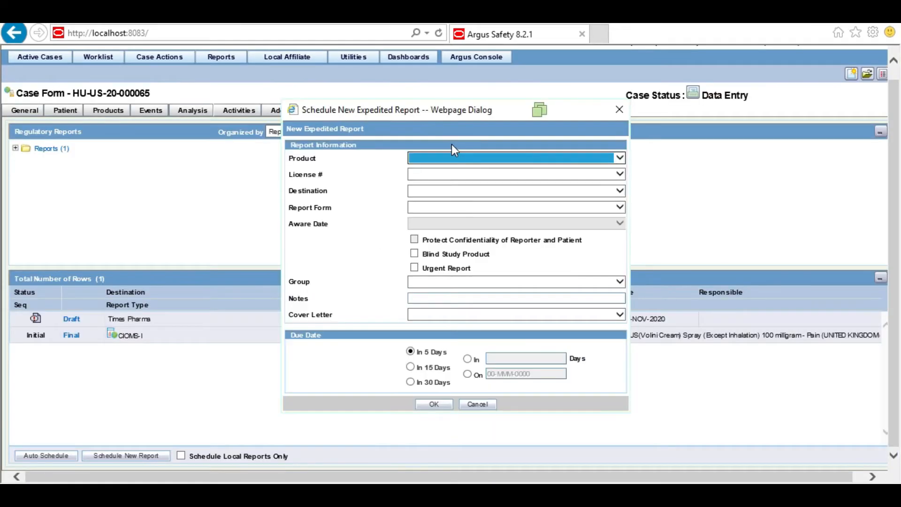
click(450, 158)
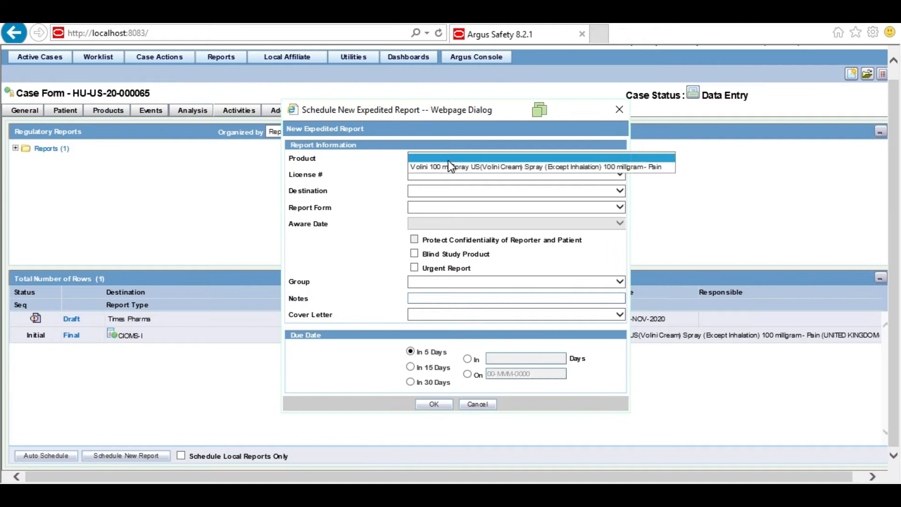
click(446, 165)
click(469, 174)
click(445, 190)
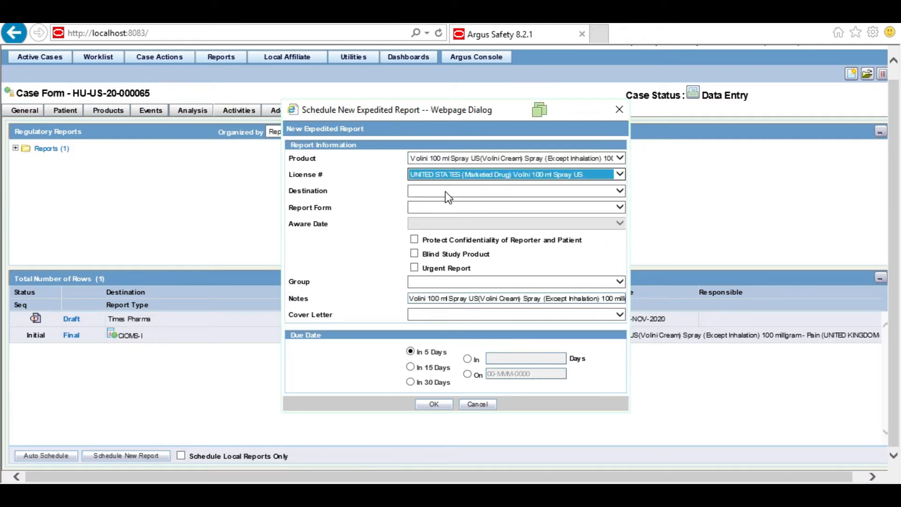
- Set the new report's destination to Sunday Pharma and its report form to CIOMS-I
click(444, 190)
click(433, 237)
click(443, 192)
click(442, 236)
click(443, 208)
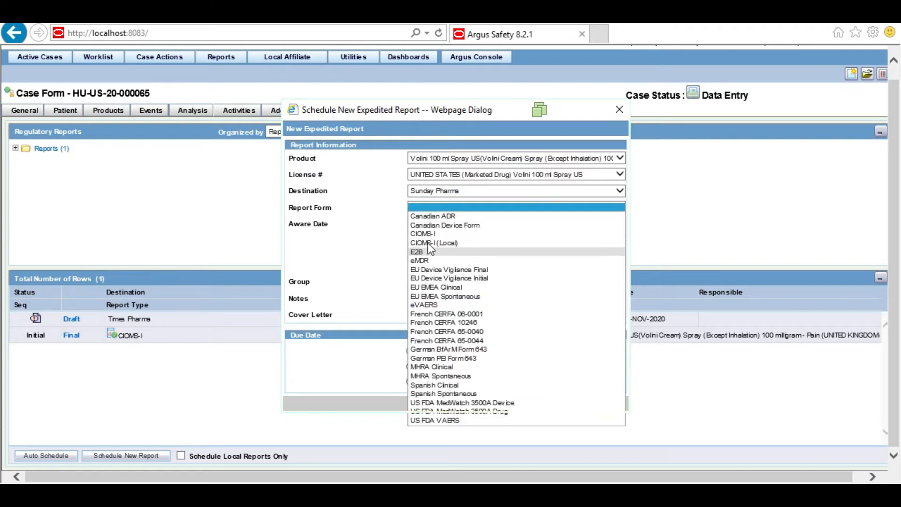
click(433, 232)
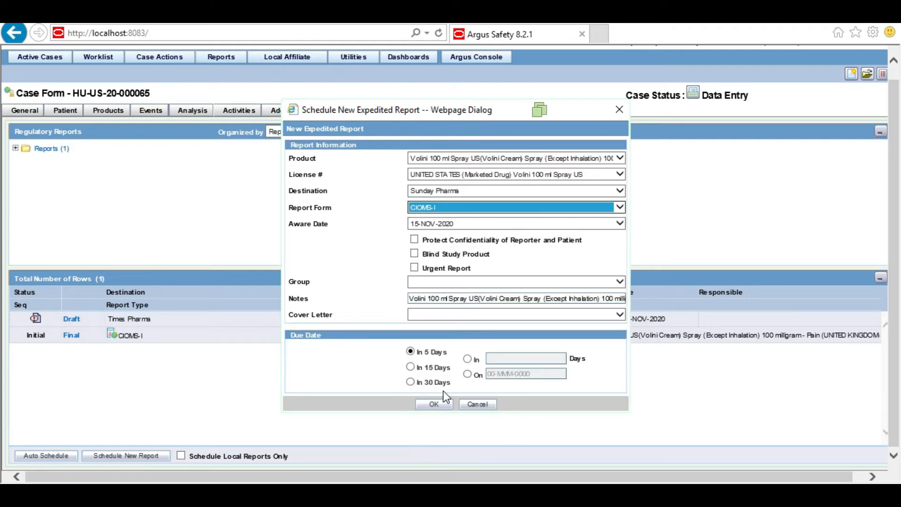
- Set the report's due date to 19-DEC-2020 and schedule the report
click(475, 374)
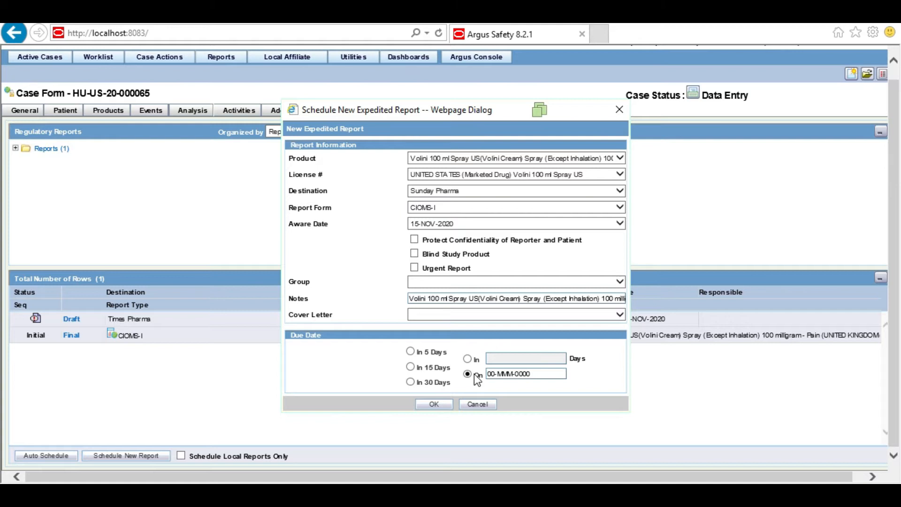
click(511, 374)
text(=)
key(Tab)
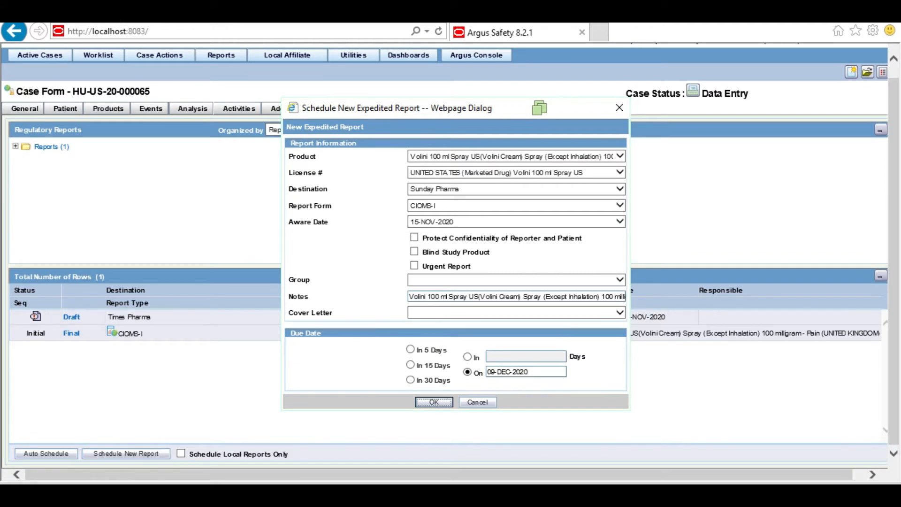
drag(493, 371, 486, 371)
text(1)
click(443, 402)
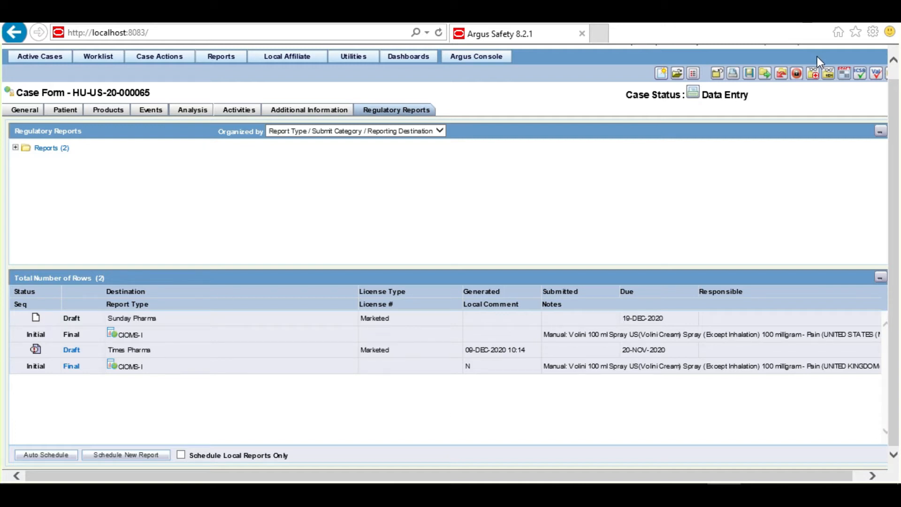
- Save the case, view the final CIOMS-I form of the Sunday Pharma report, and save the case again
click(750, 73)
click(71, 335)
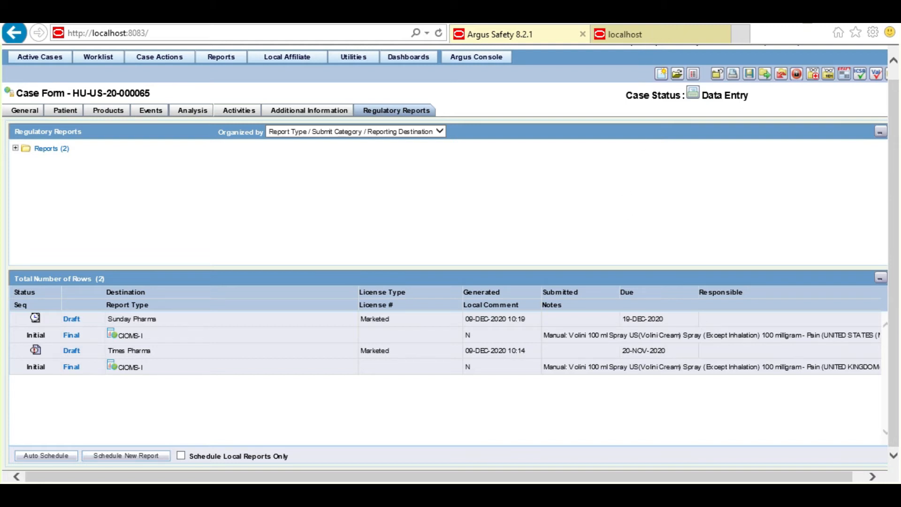
click(650, 34)
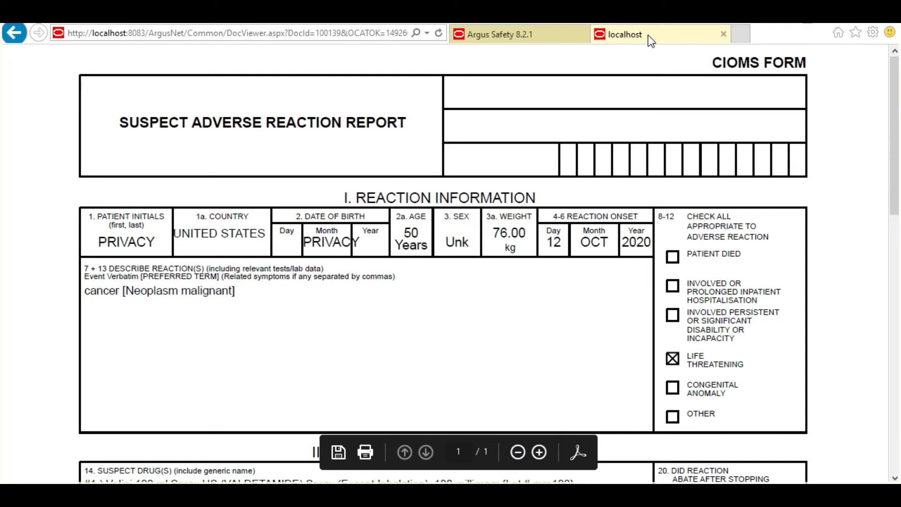
click(530, 34)
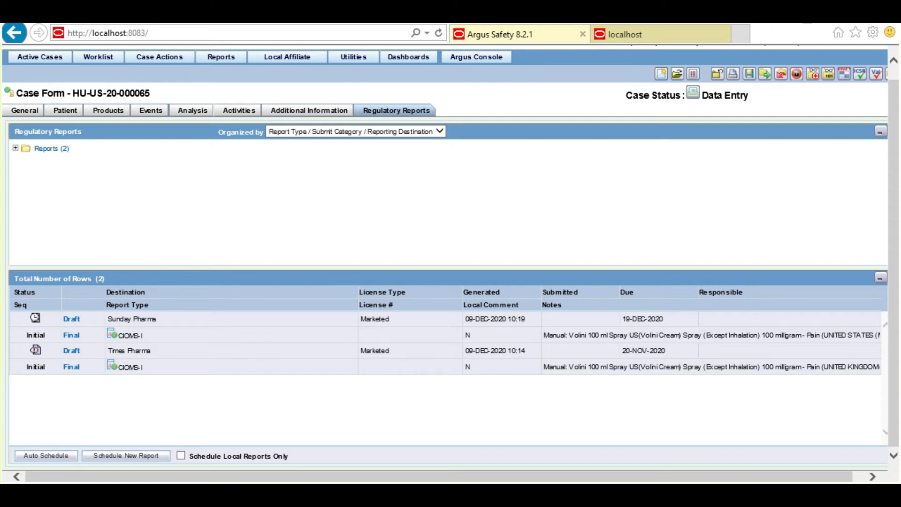
click(750, 74)
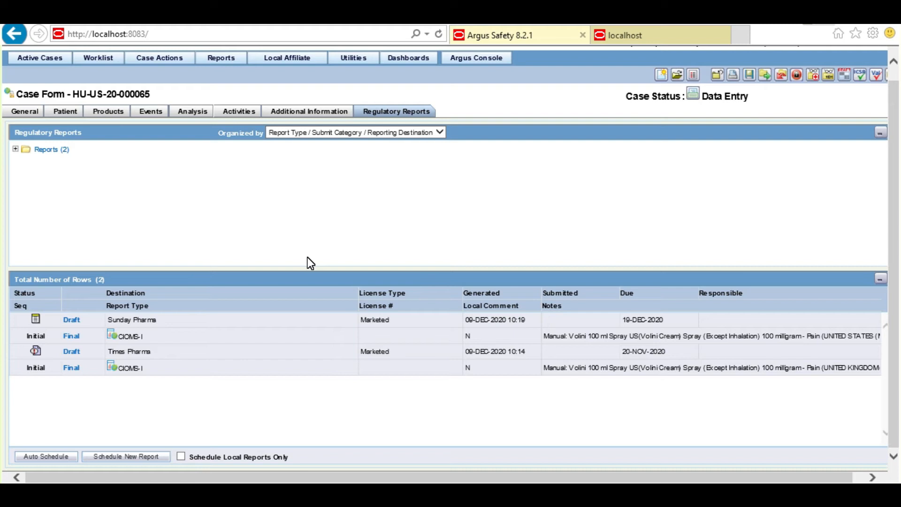
- Route the Sunday Pharma report to the Approved state with the comment "approved"
click(38, 324)
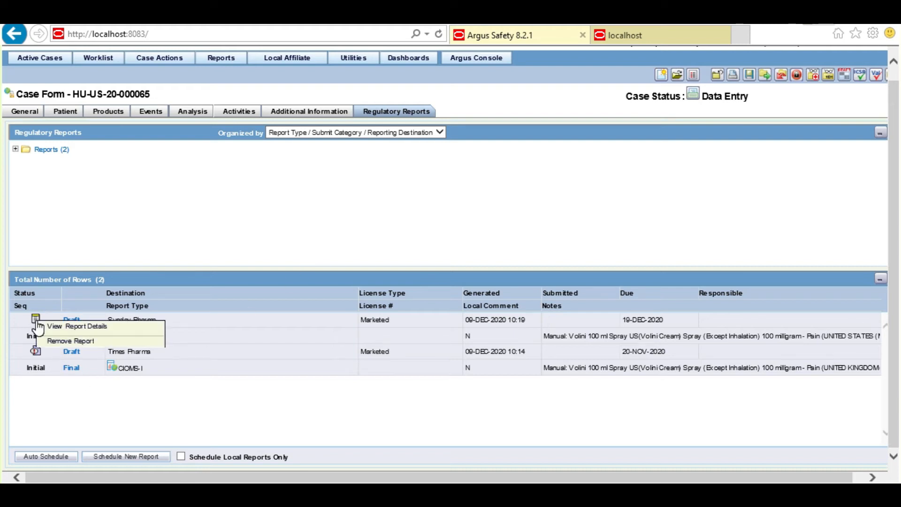
click(89, 327)
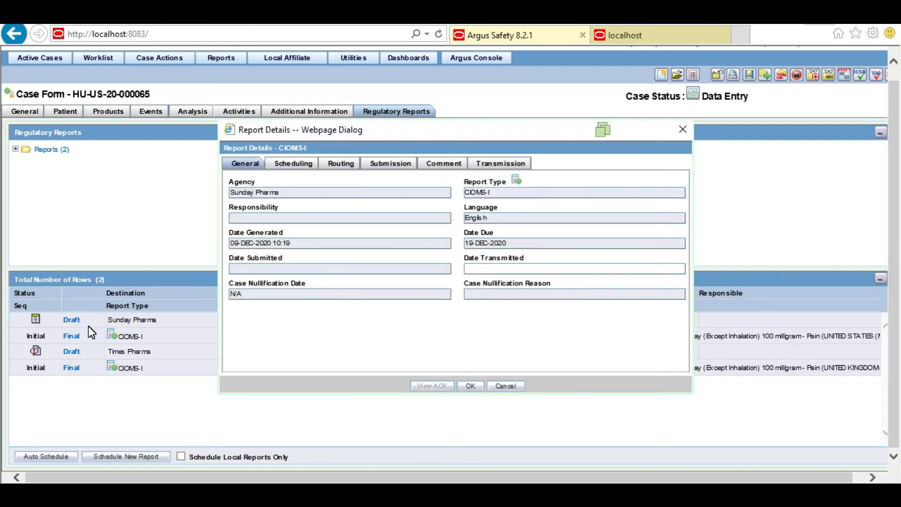
click(341, 166)
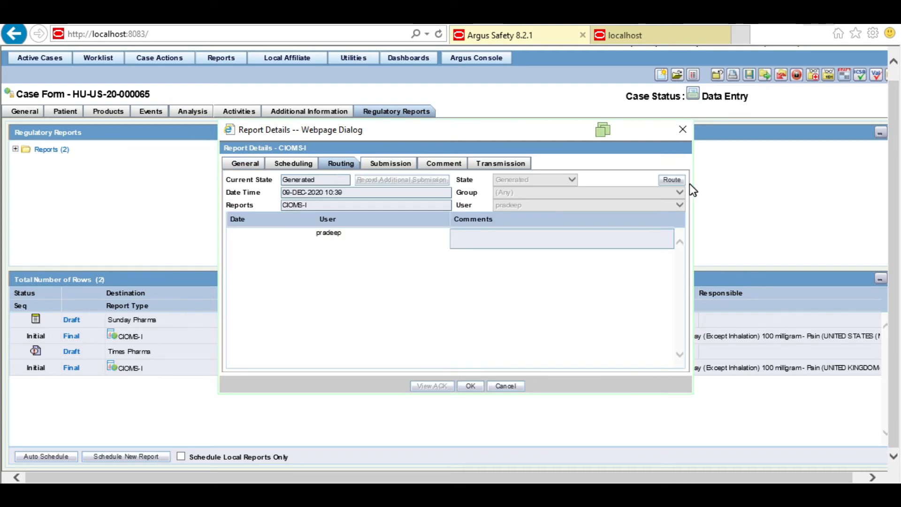
click(672, 180)
click(557, 178)
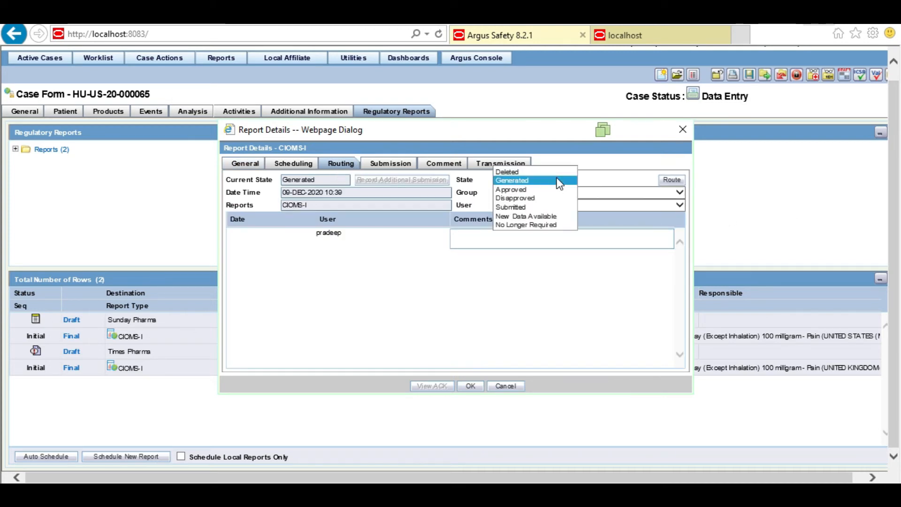
click(523, 190)
click(498, 238)
text(approved)
click(470, 386)
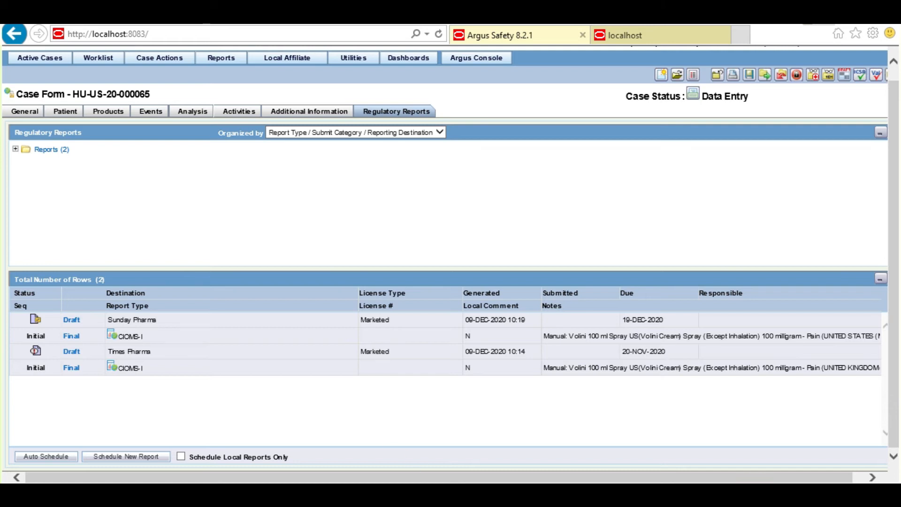
- Route the Sunday Pharma report to the Submitted state with the submission note "report has been submitted"
click(37, 319)
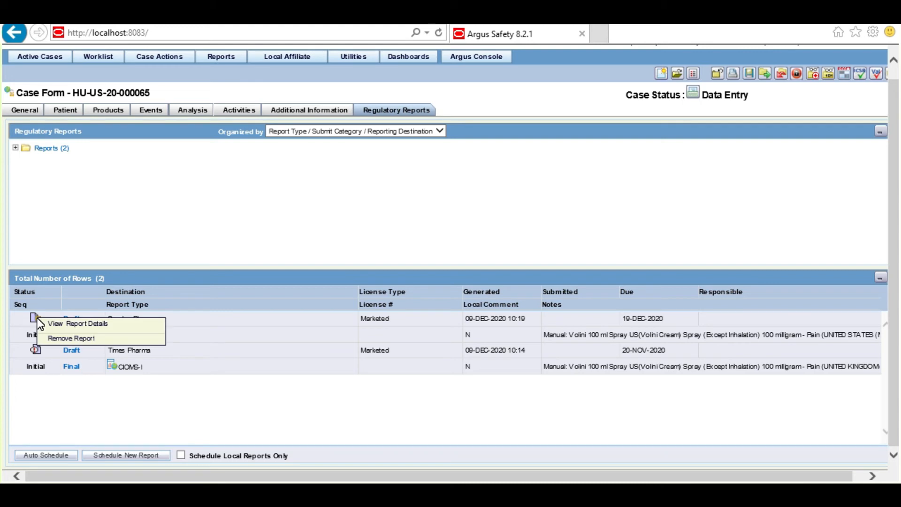
click(82, 322)
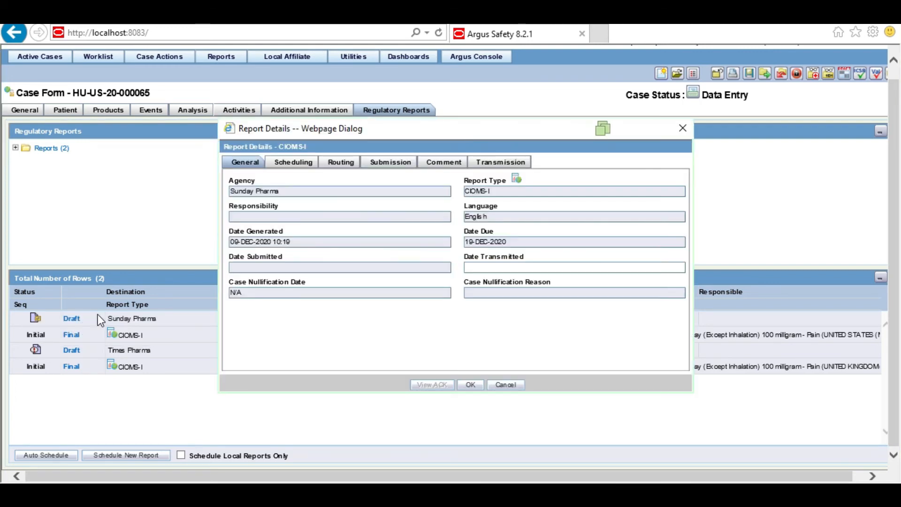
click(344, 165)
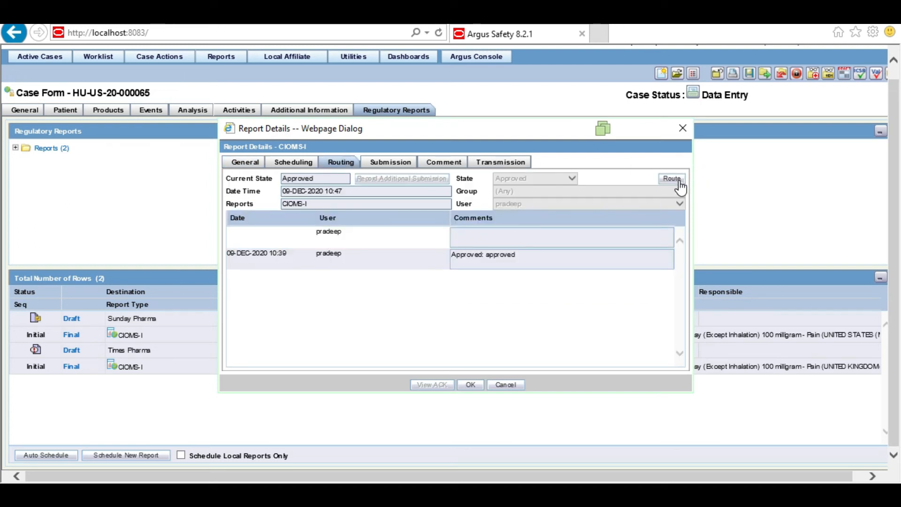
click(678, 183)
click(550, 177)
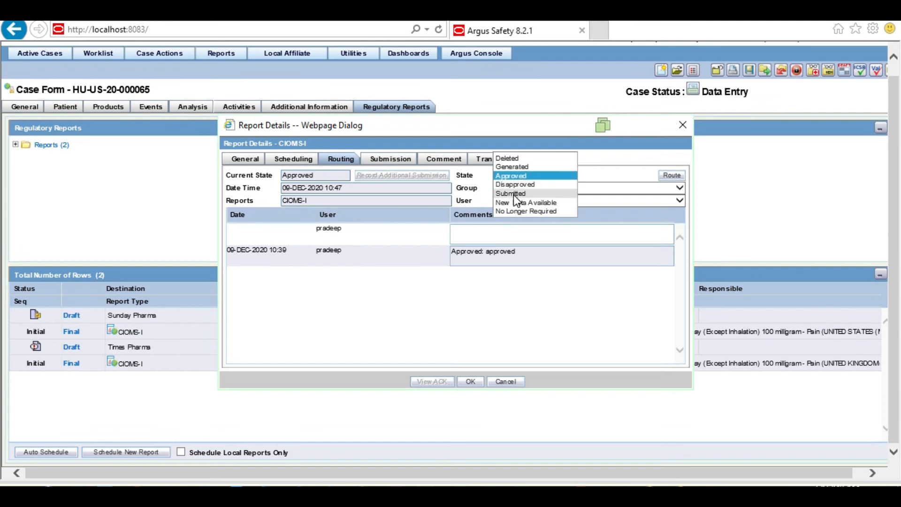
click(513, 193)
text(report has been submitted)
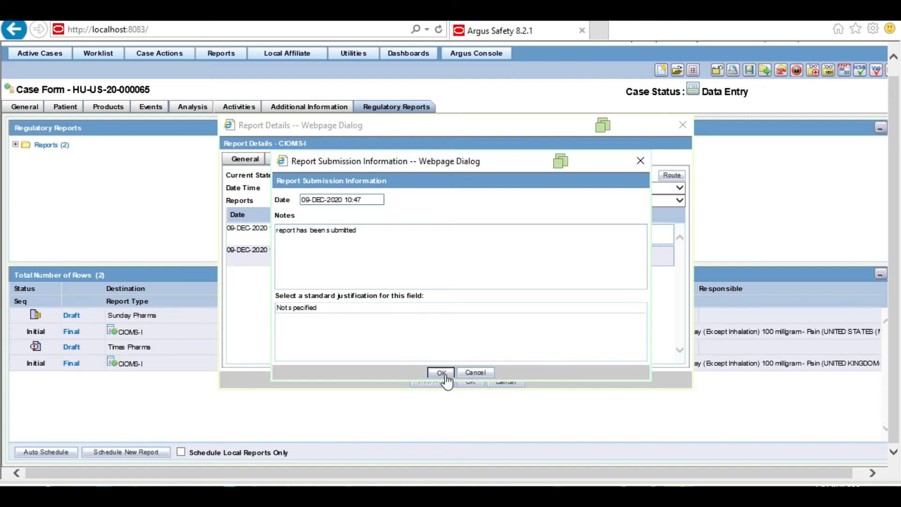
click(441, 373)
click(470, 382)
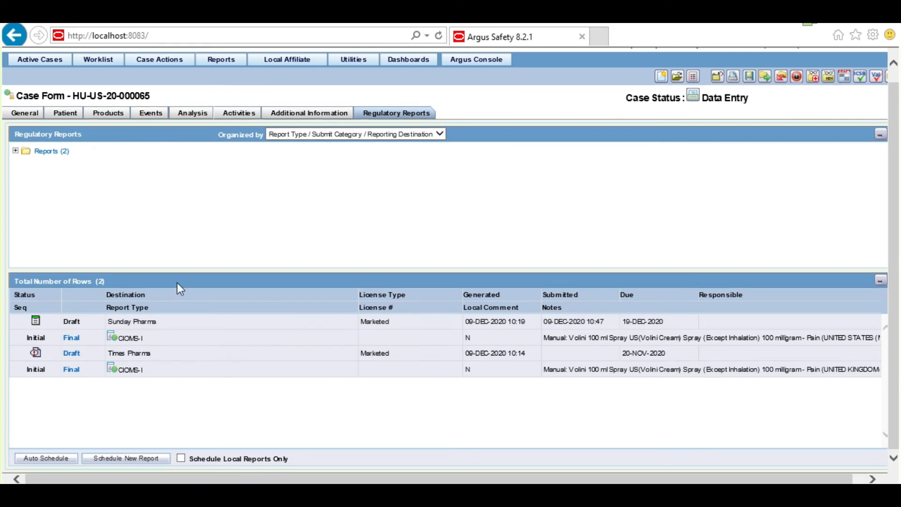
- Mark the Times Pharma report due 20-NOV-2020 as not requiring submission, giving the reason "not required"
click(37, 353)
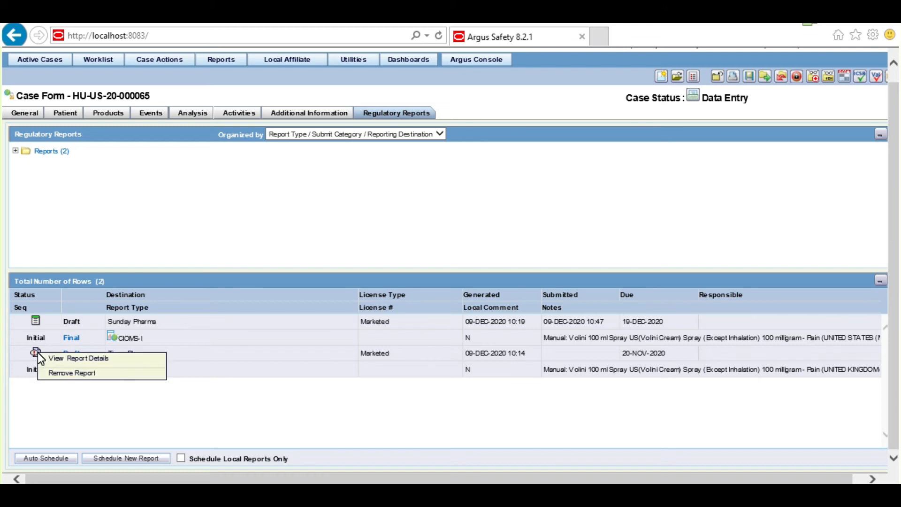
click(78, 358)
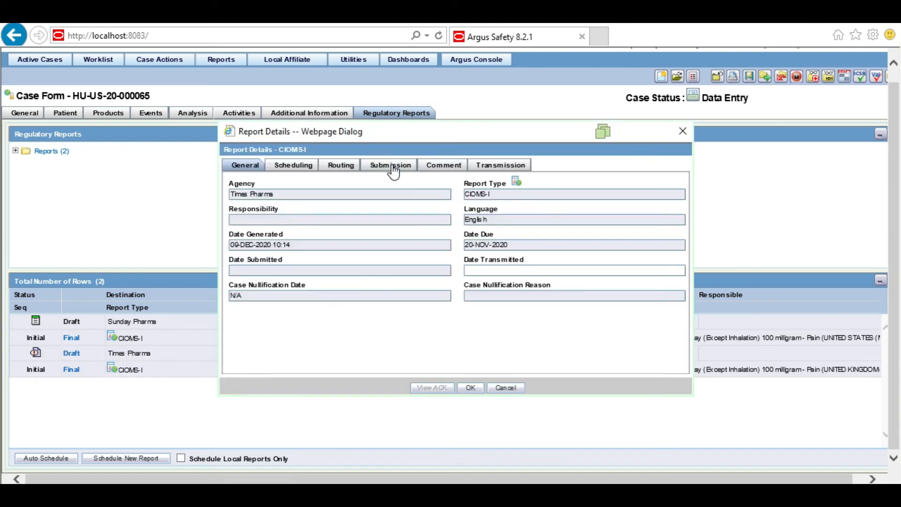
click(392, 170)
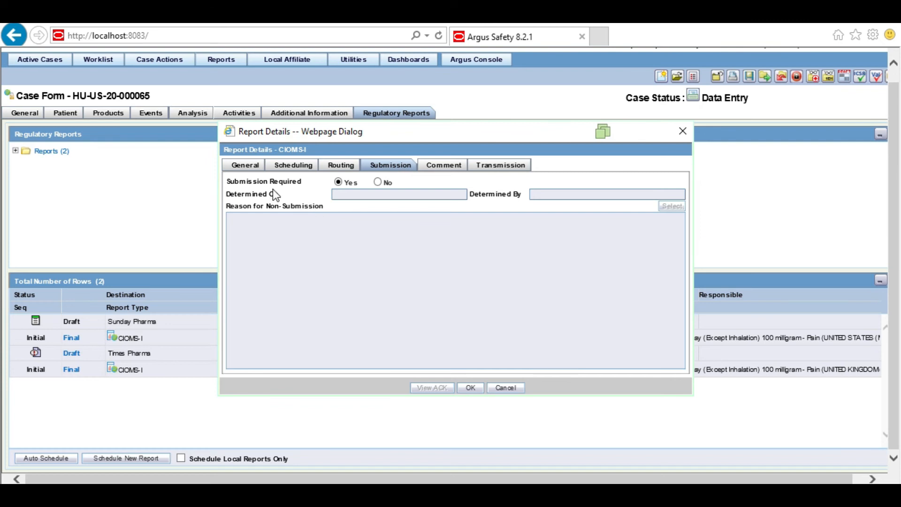
click(378, 182)
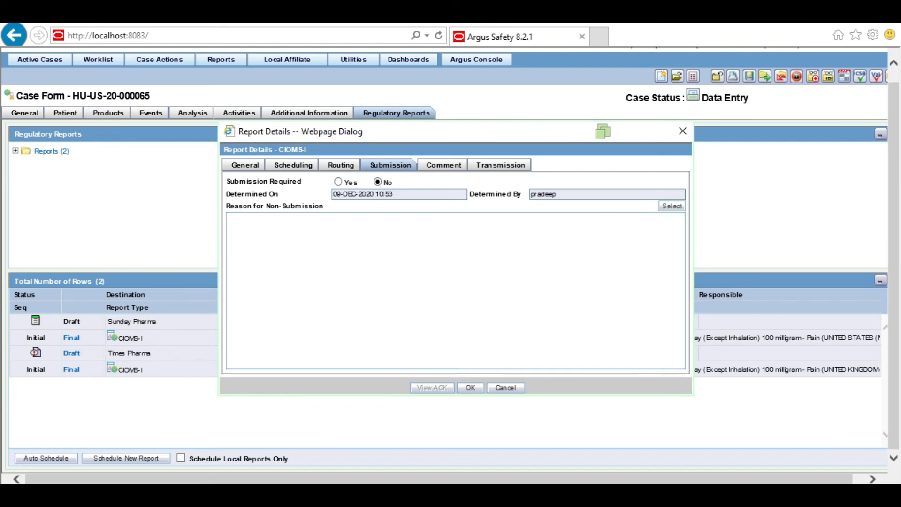
text(not required)
click(470, 388)
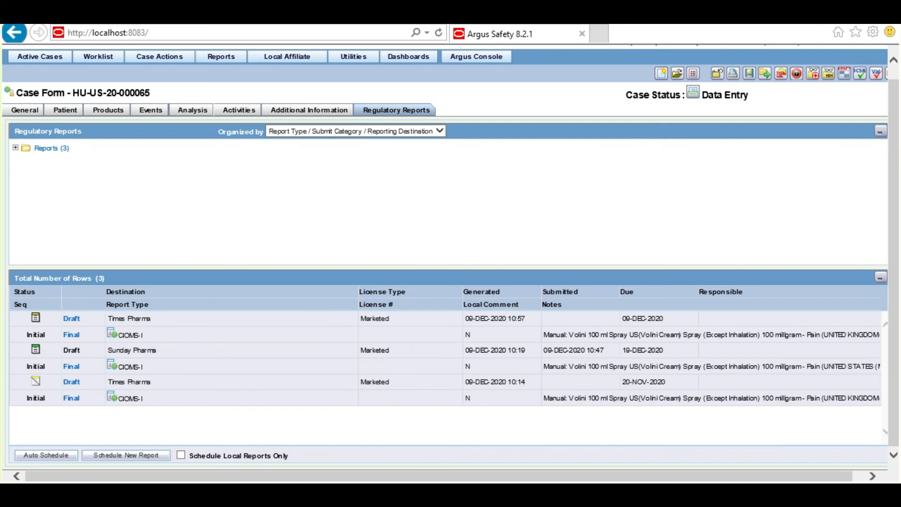
- Route the Times Pharma report due 09-DEC-2020 to the Disapproved state with the comment "disapproved"
click(36, 318)
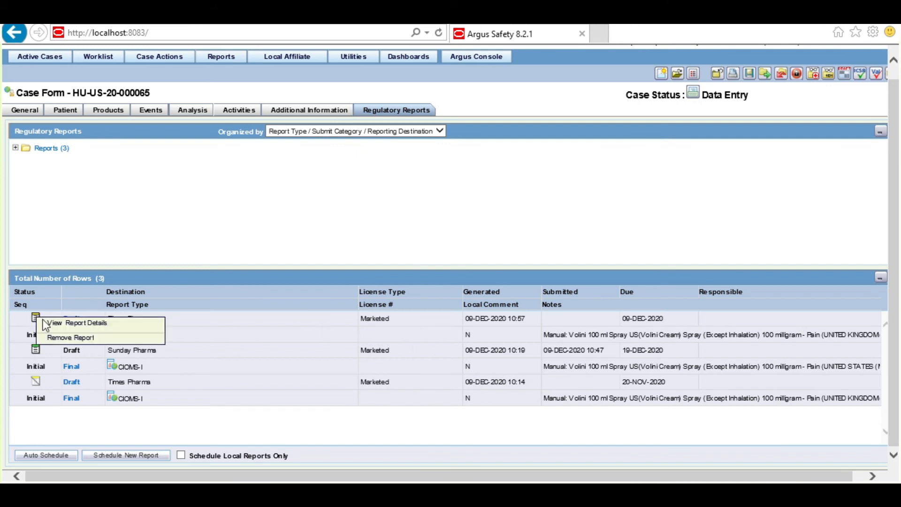
click(69, 322)
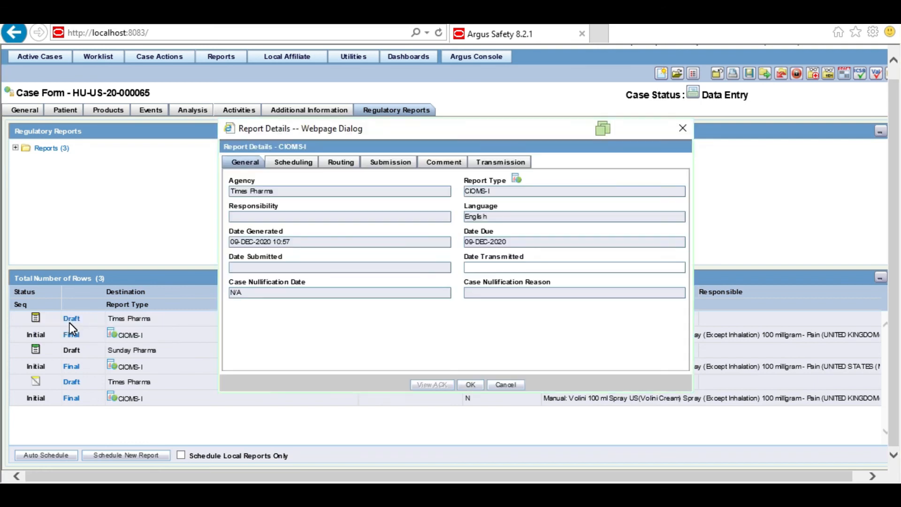
click(343, 162)
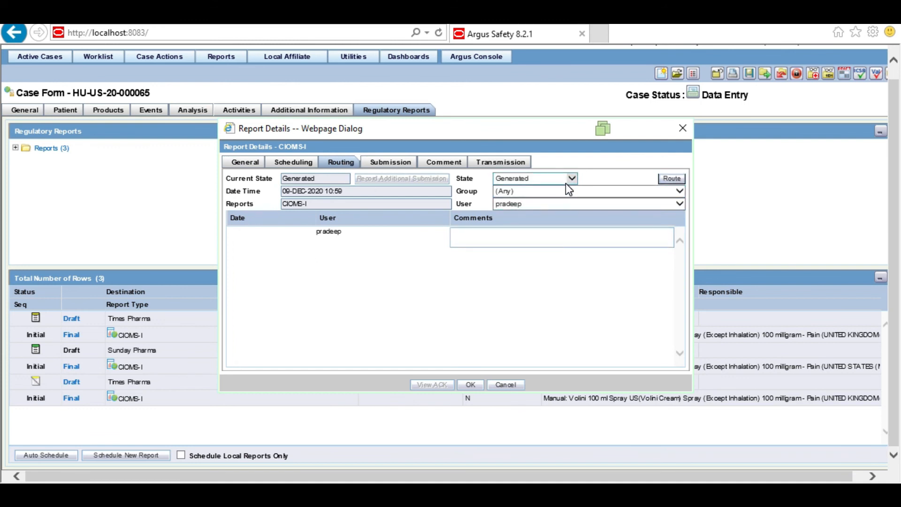
click(572, 178)
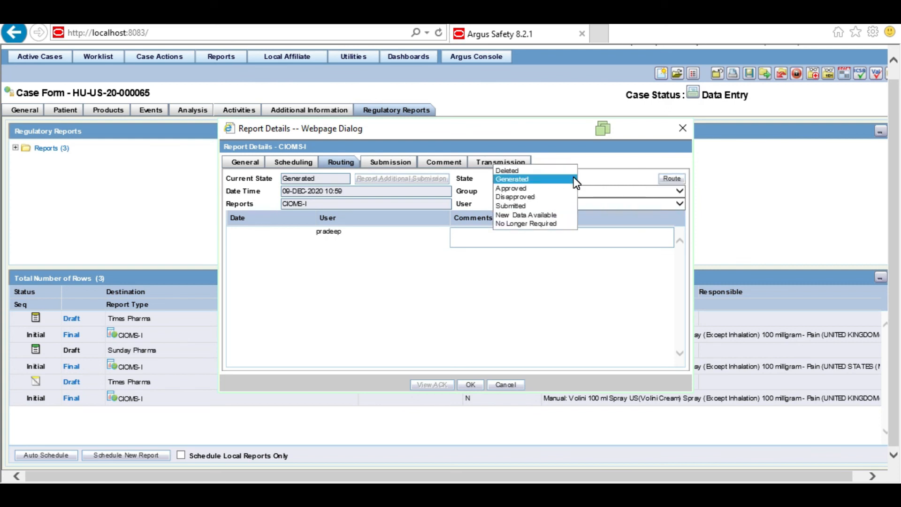
click(535, 196)
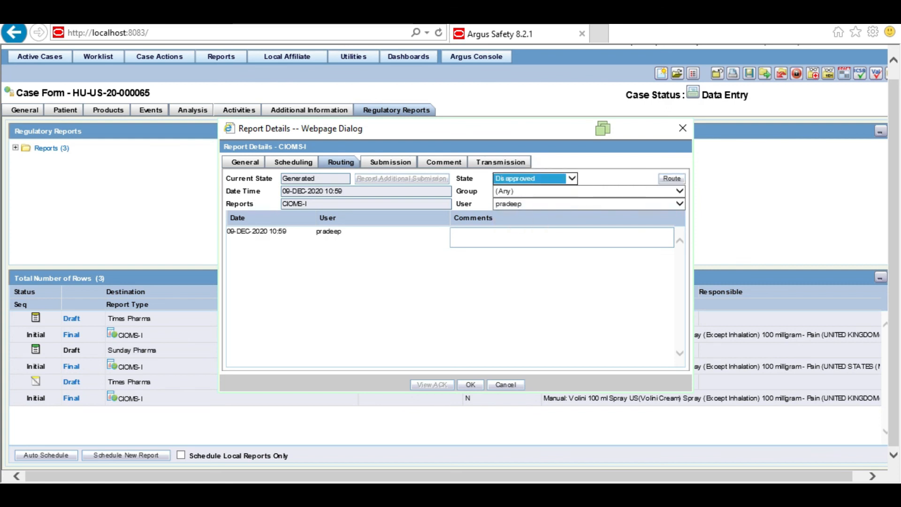
text(disa)
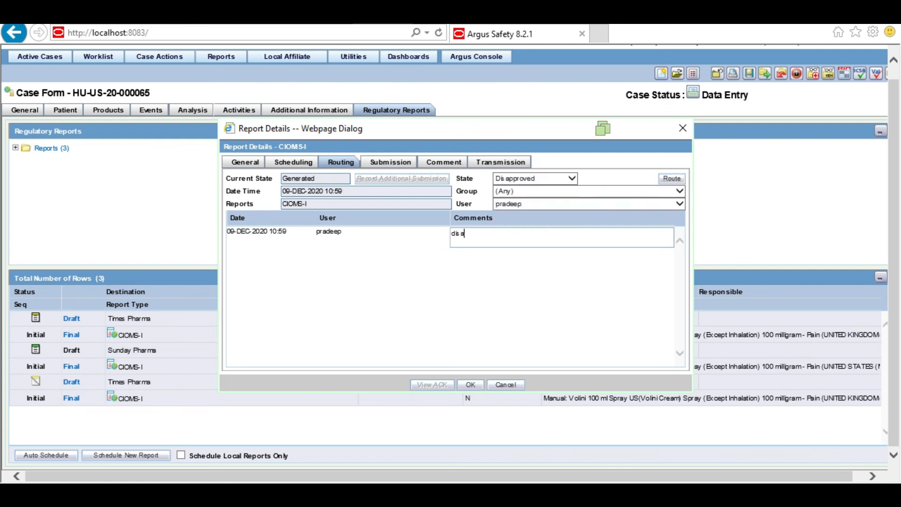
text(pproved)
click(470, 384)
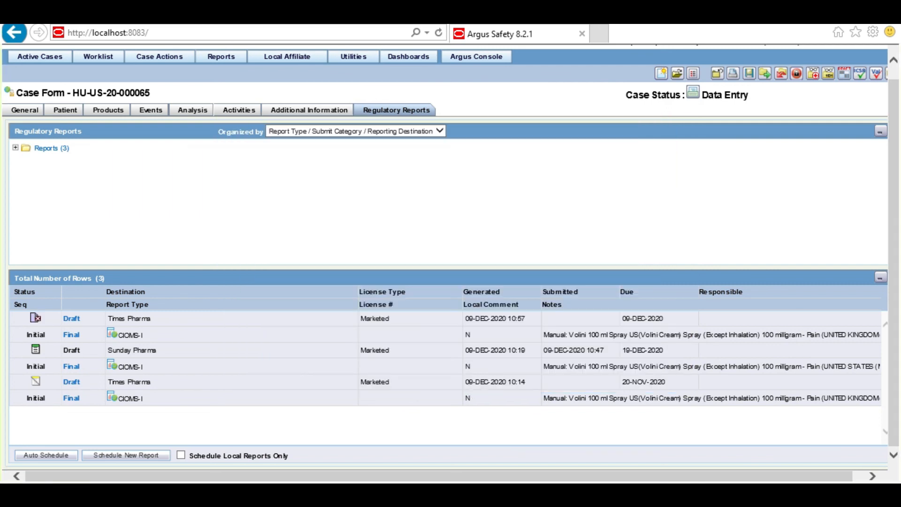